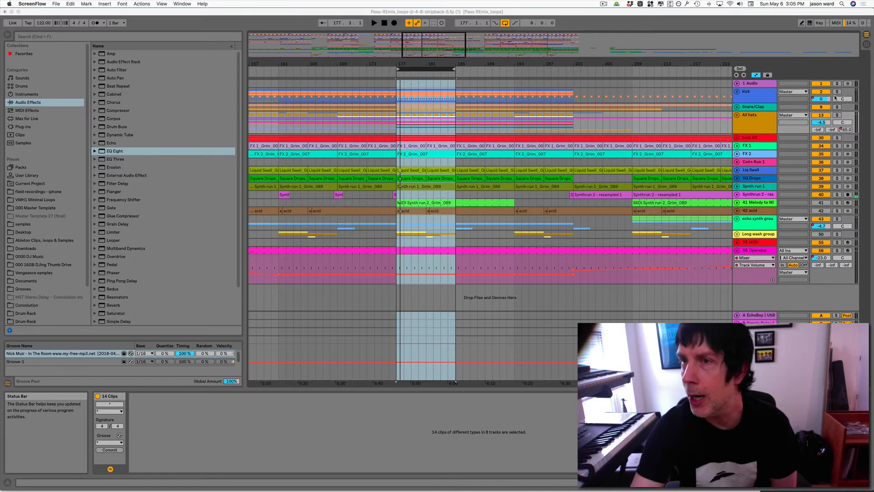
- Solo the kick group and play back the looped section starting at bar 177
click(838, 94)
click(839, 93)
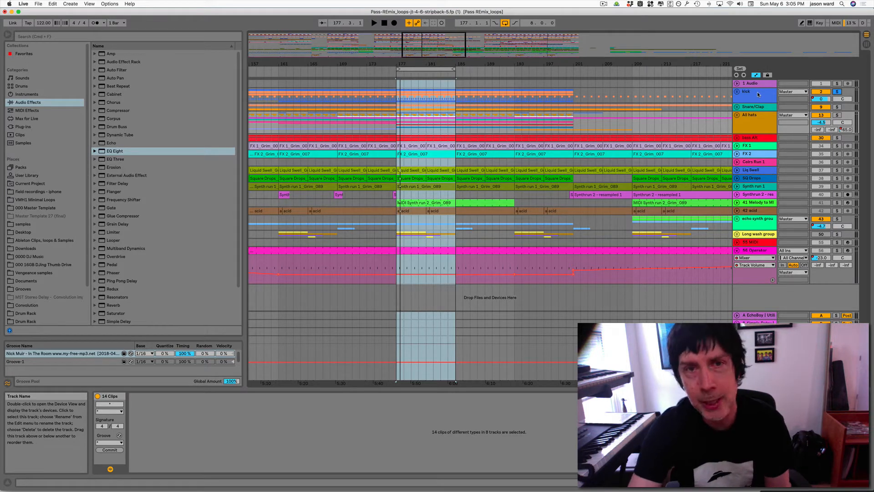
key(space)
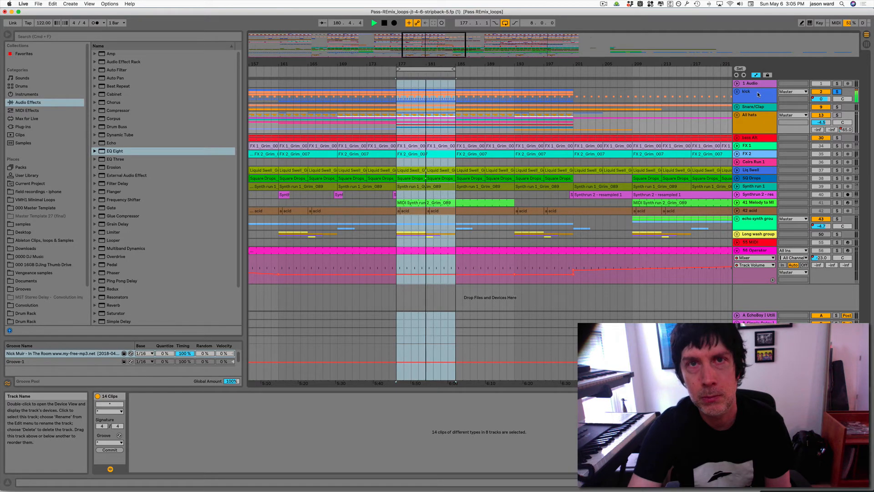
key(space)
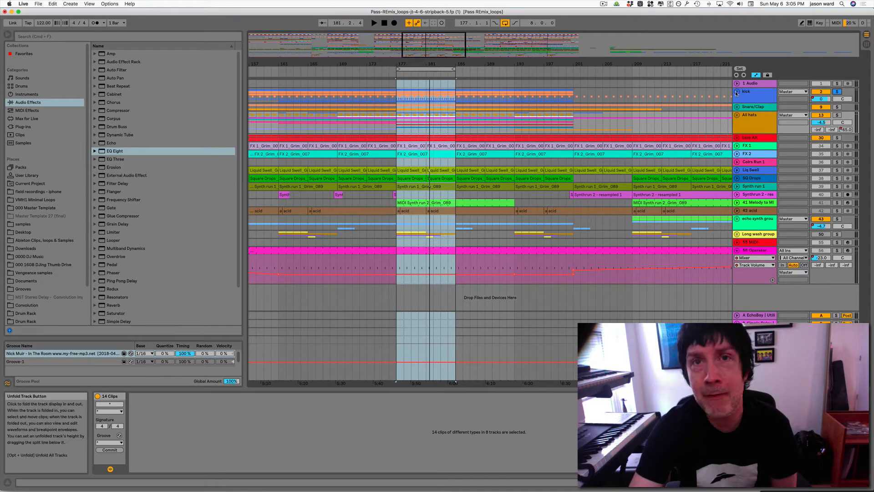
- Unfold the kick group and audition its first Kick track, track 4, in solo over the loop
click(737, 93)
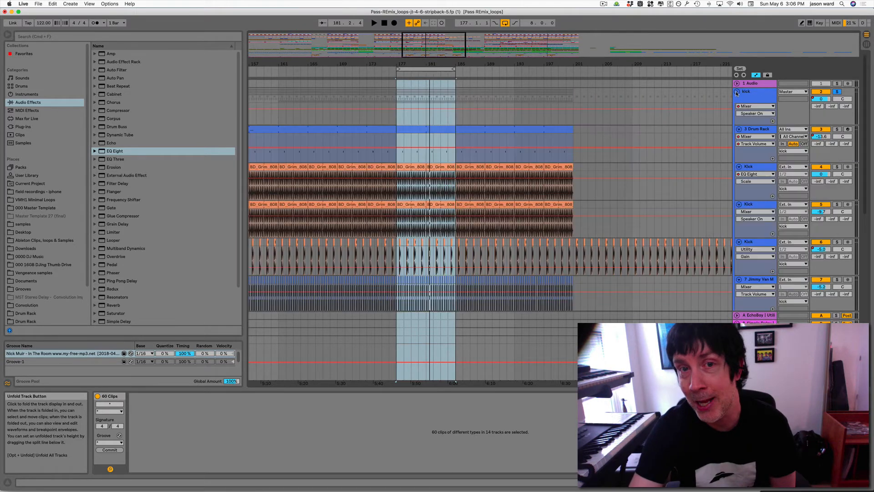
scroll(698, 168, down, 5)
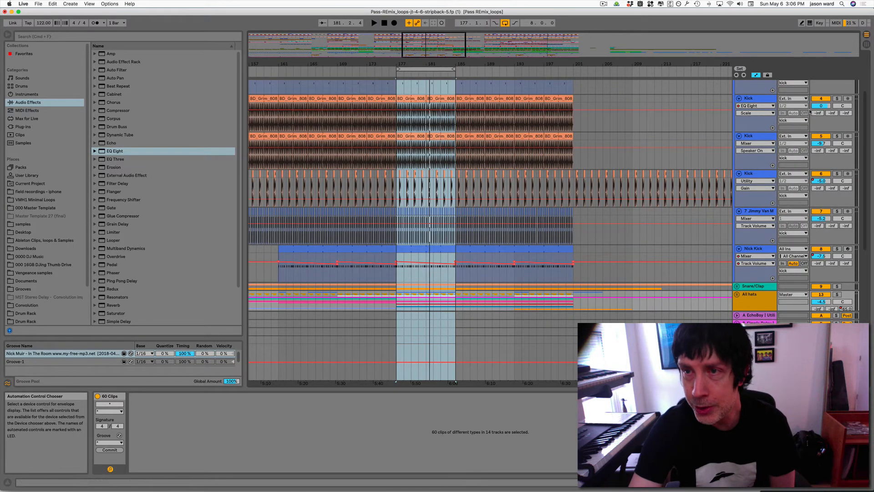
click(838, 99)
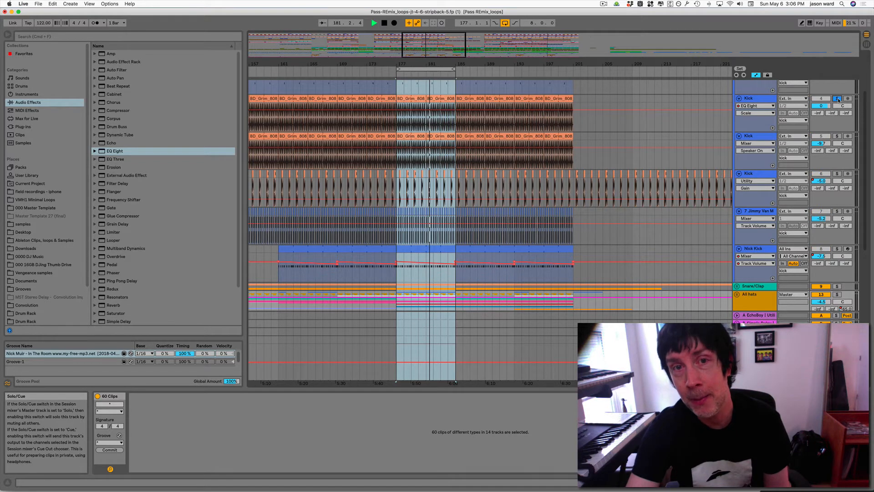
key(space)
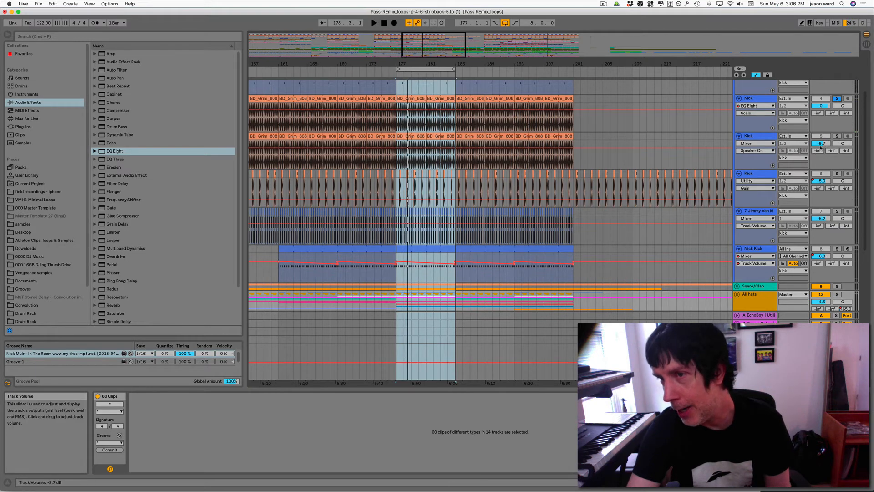
- Solo the Kick layer on track 6 and play it back on its own
click(838, 174)
click(838, 174)
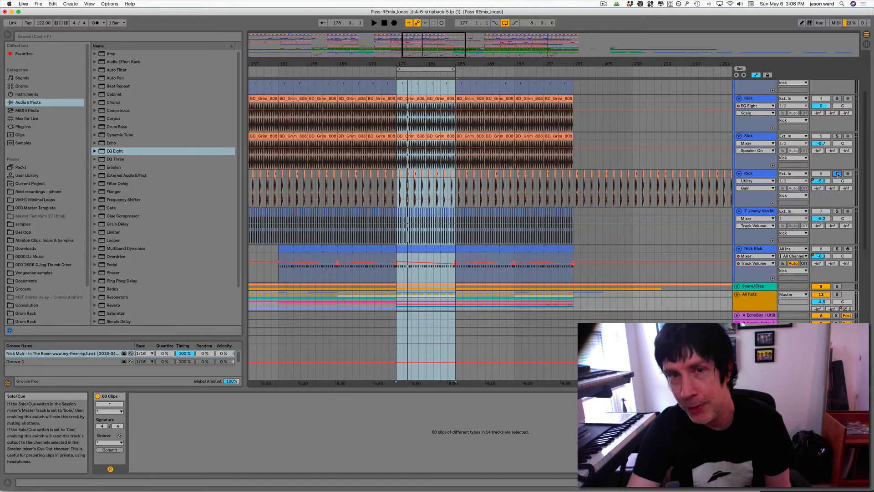
key(space)
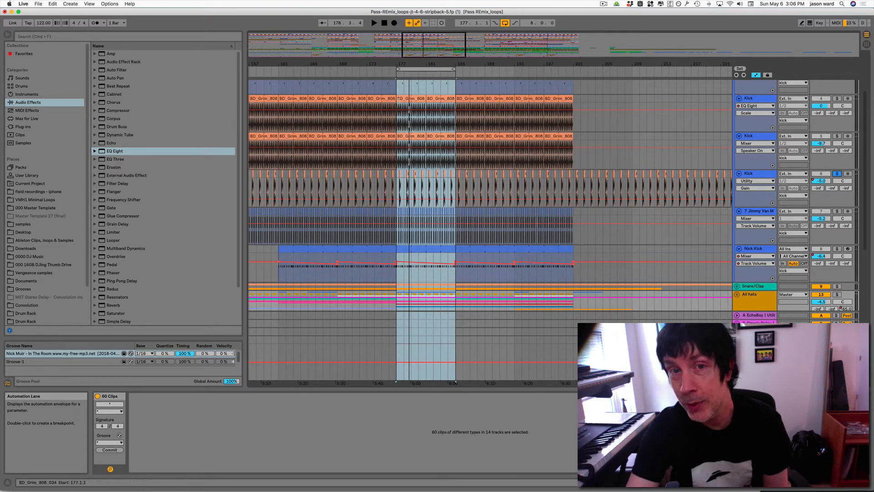
- Solo the kick layer on track 7 and play it back briefly within the loop
click(837, 212)
scroll(580, 187, down, 3)
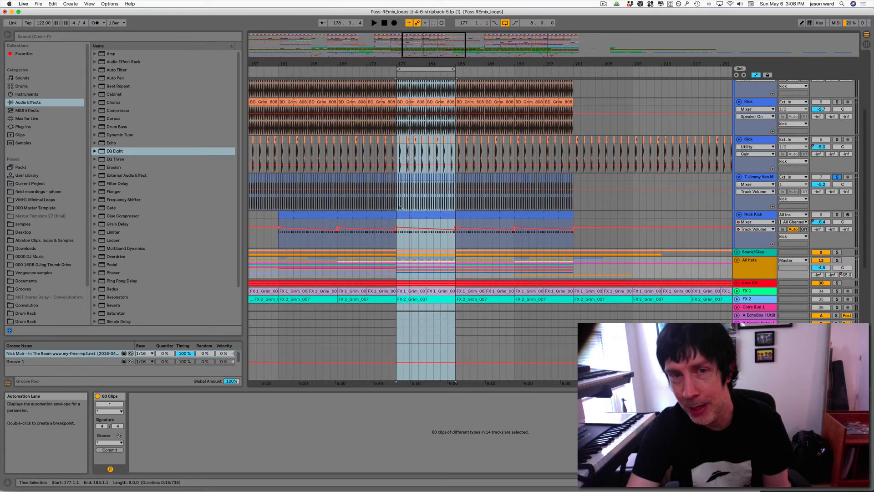
key(space)
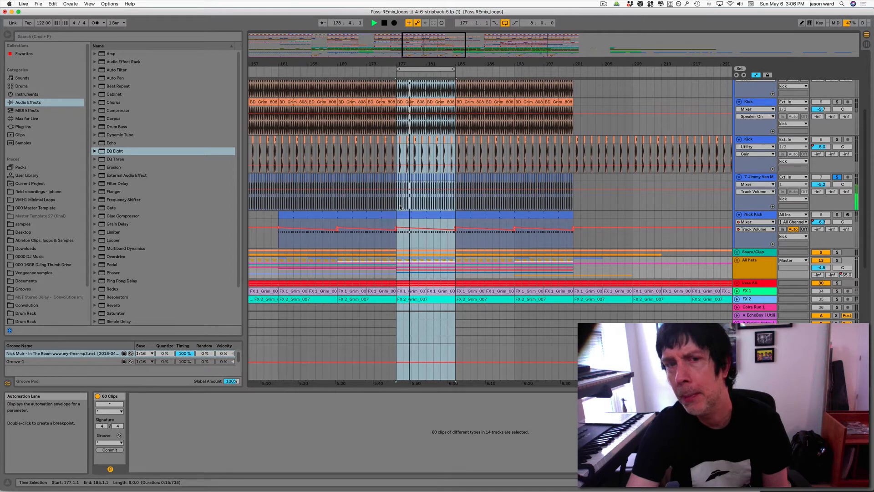
key(space)
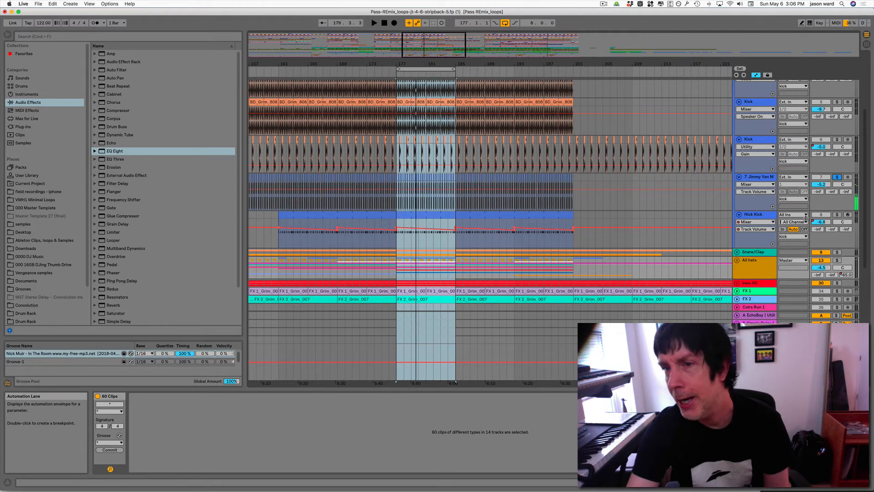
- Solo the Nick Kick track and listen to it within the loop
click(837, 215)
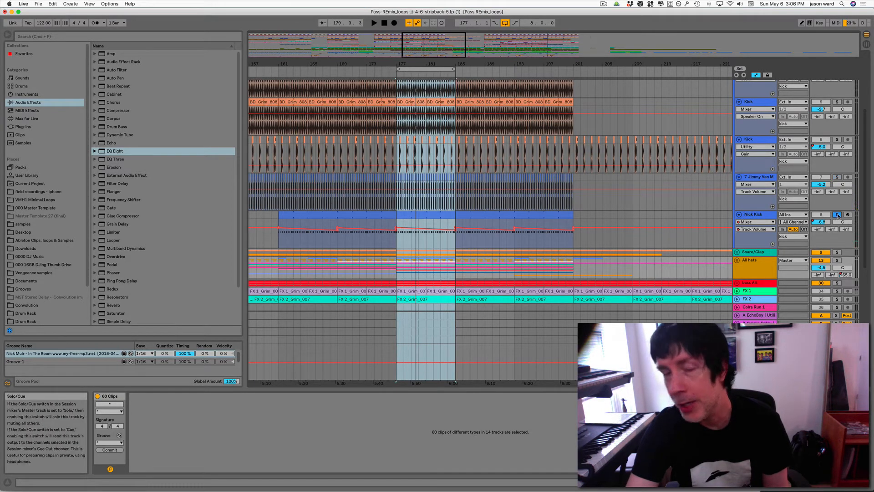
key(space)
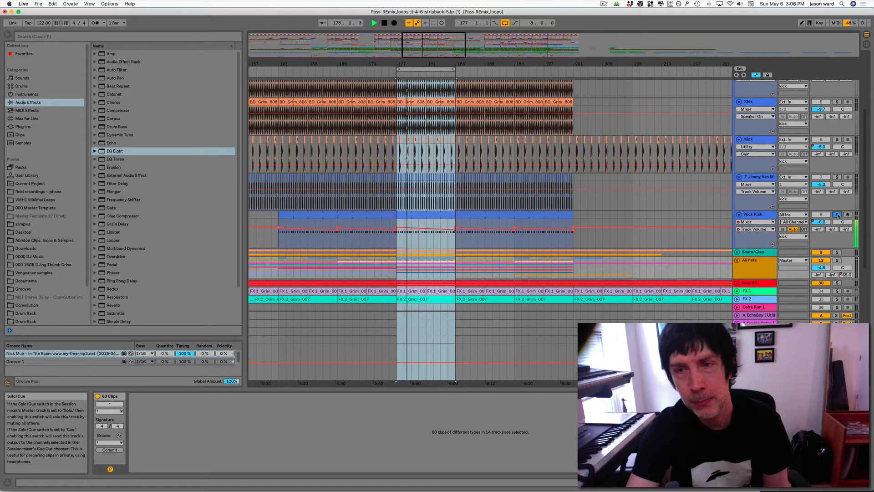
key(space)
- Show the Nick Kick track's device chain and look through its Drum Rack, sampler and EQ Eight
click(759, 217)
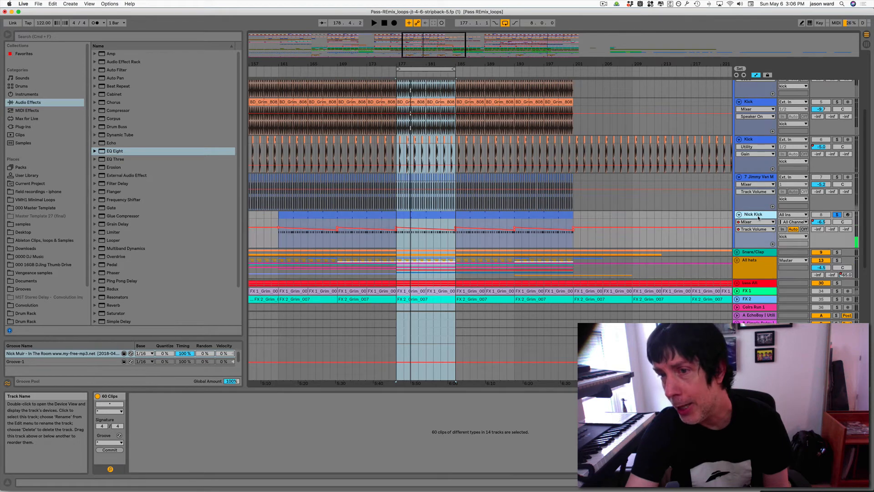
double_click(759, 216)
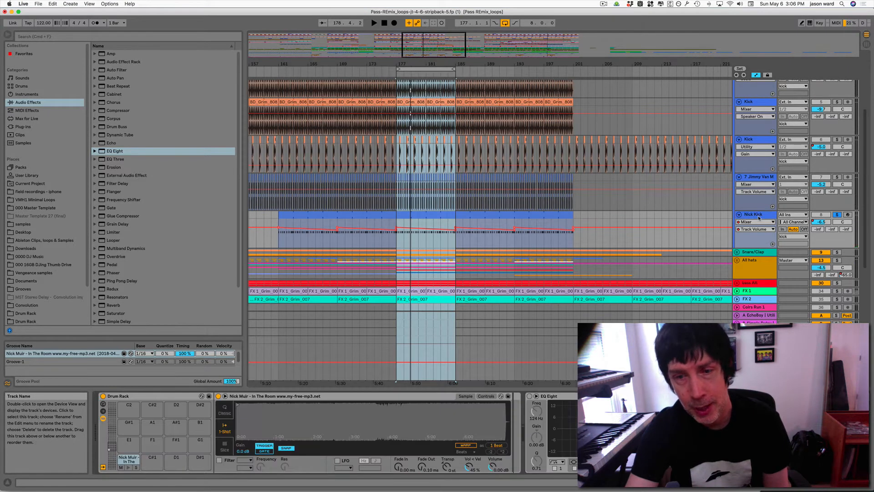
scroll(647, 428, right, 8)
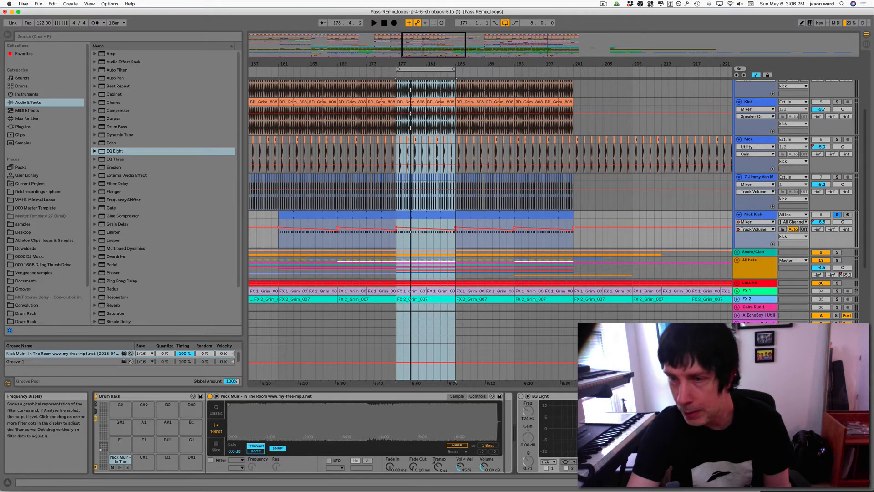
scroll(364, 432, left, 3)
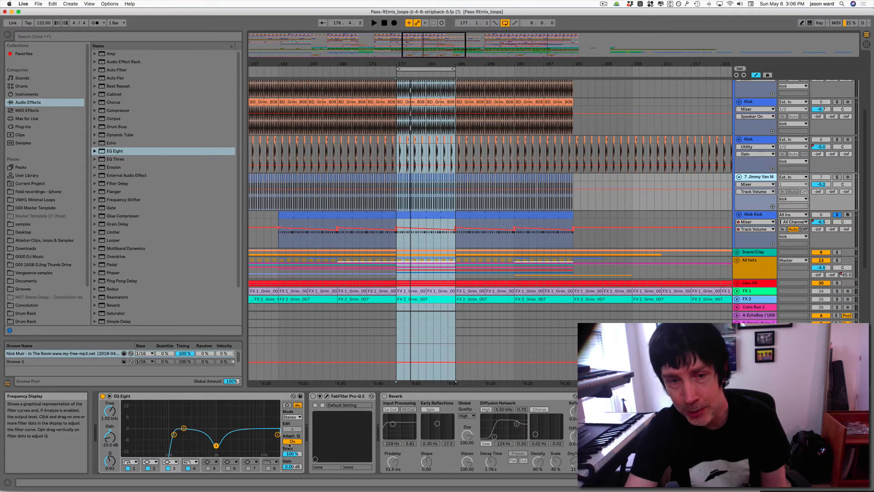
- Examine the device chains of Kick tracks 6, 5 and 4 and of the Drum Rack track
click(761, 141)
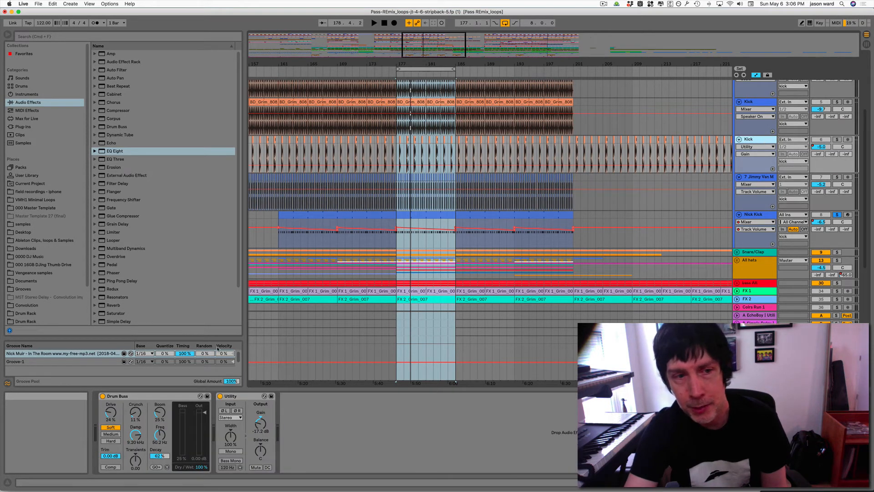
click(765, 103)
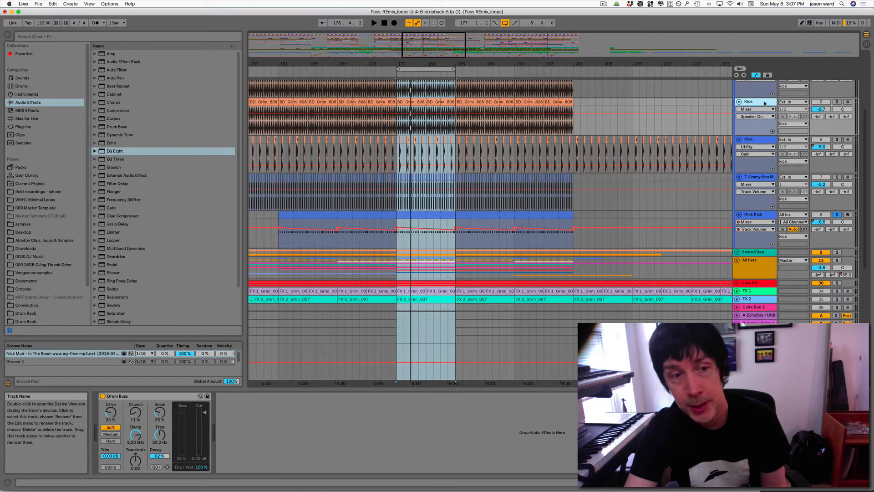
scroll(766, 110, up, 4)
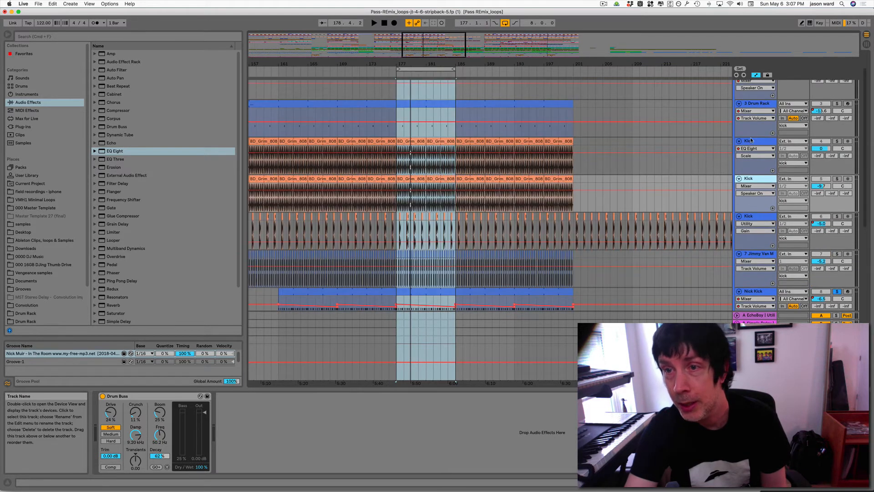
click(750, 142)
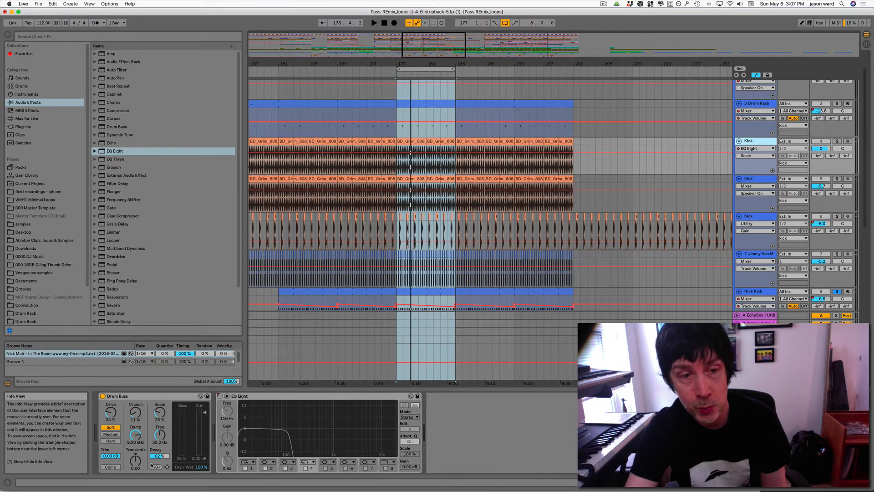
click(756, 104)
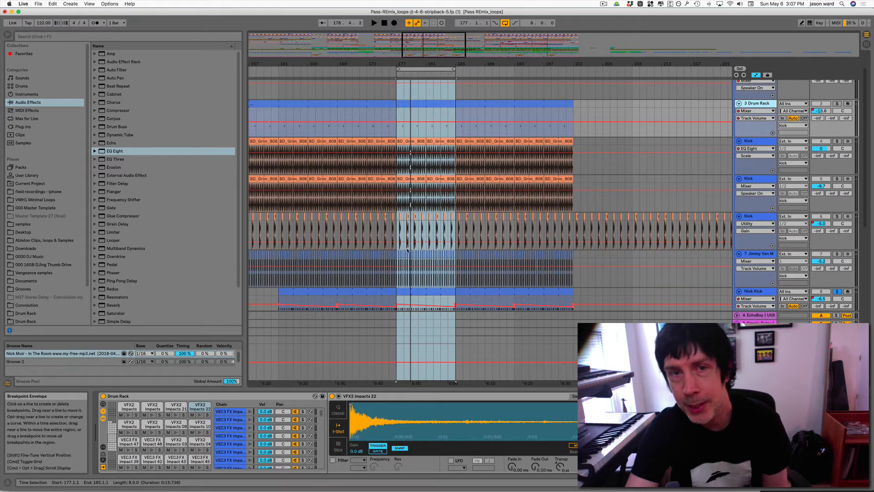
- Solo the Drum Rack track in the kick group and play it from bar 177
click(837, 104)
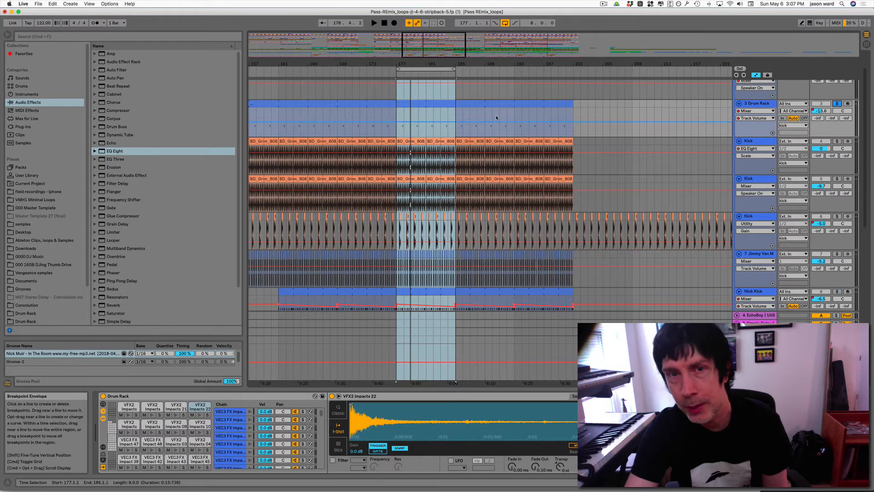
click(397, 132)
key(space)
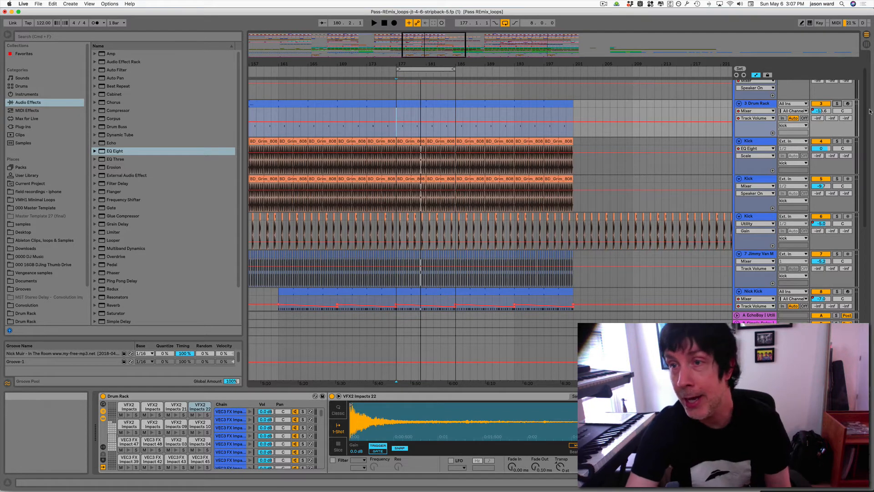
- Play the loop with Kick track 4 soloed and add Kick tracks 5 and 6 to the solo one by one
scroll(820, 136, up, 2)
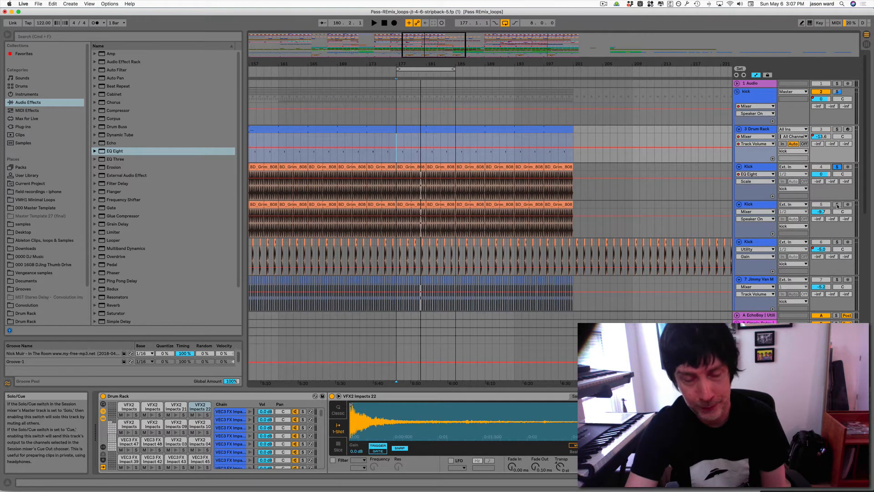
key(space)
click(838, 206)
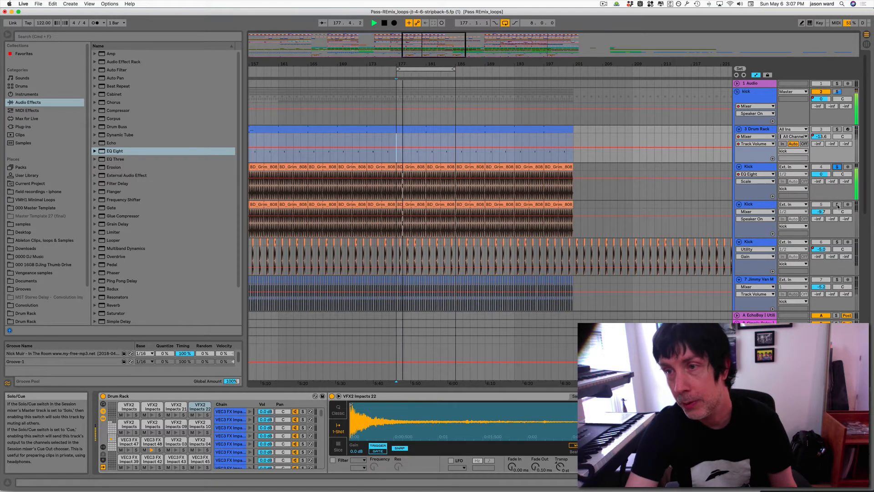
click(837, 242)
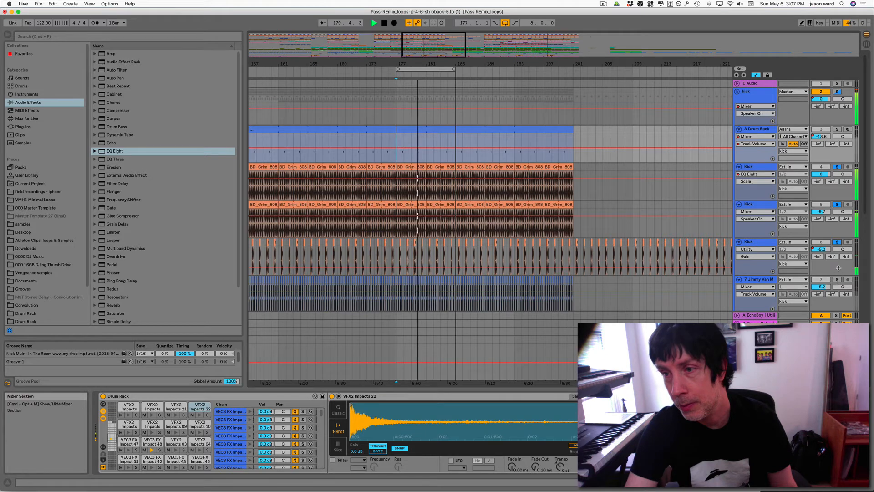
- Add track 7 and the Nick Kick track to the soloed kick layers during playback
scroll(837, 269, down, 1)
scroll(837, 271, down, 3)
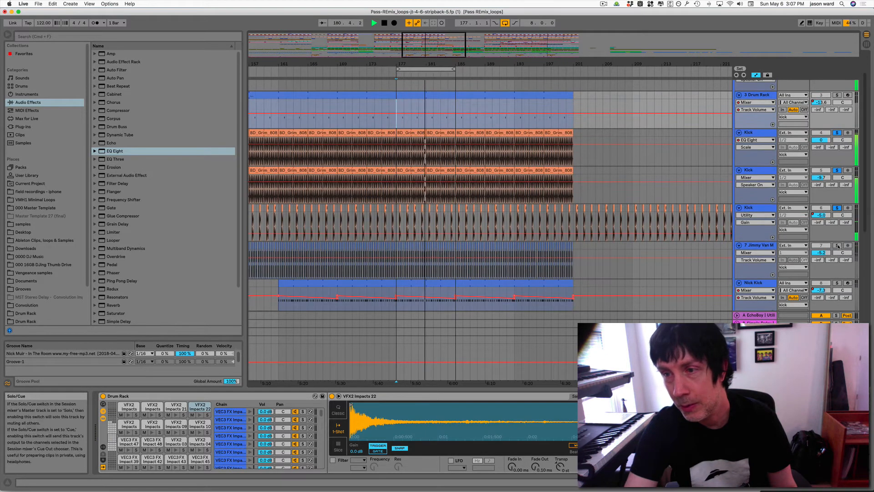
click(837, 245)
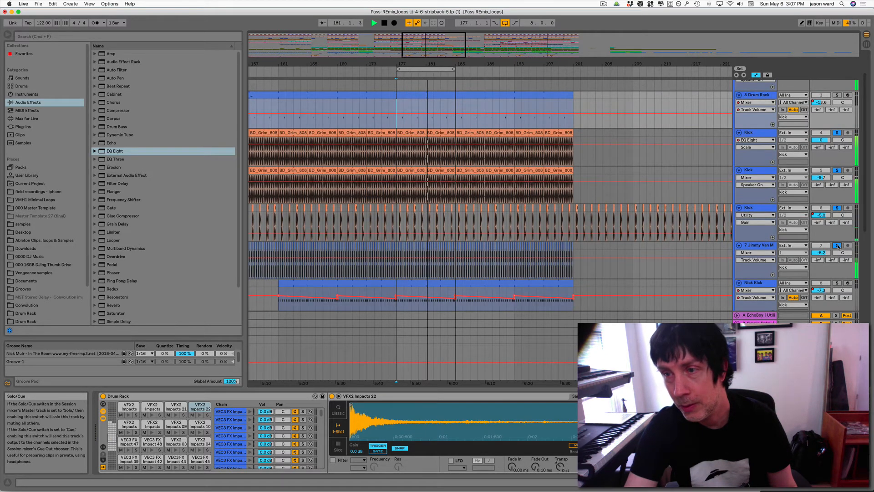
click(838, 284)
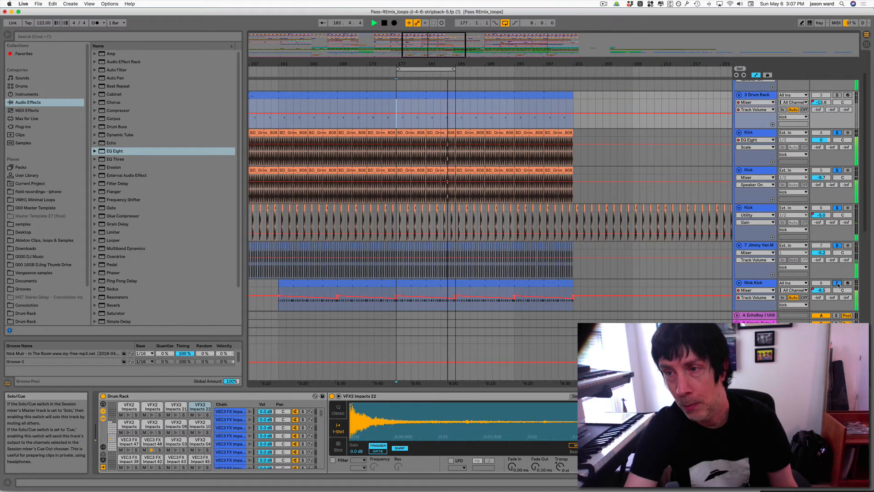
- Add the Drum Rack track to the soloed kick layers, and fold the kick group after stopping playback
scroll(819, 254, up, 2)
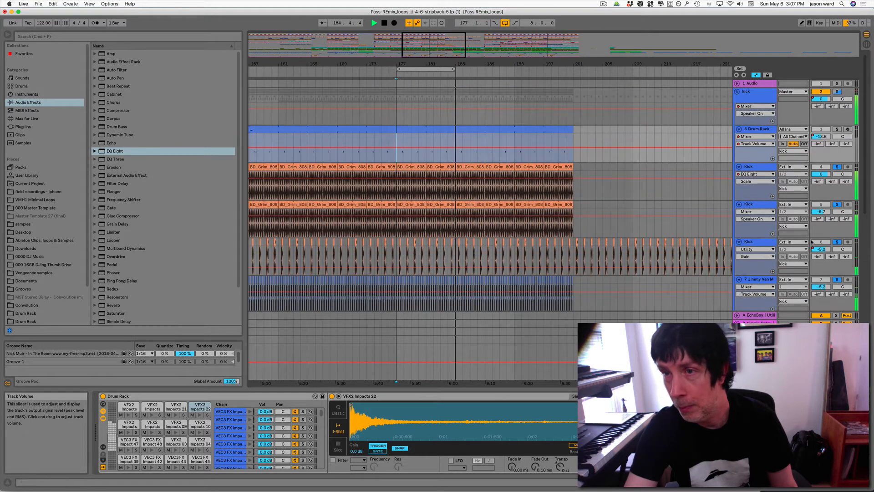
click(838, 130)
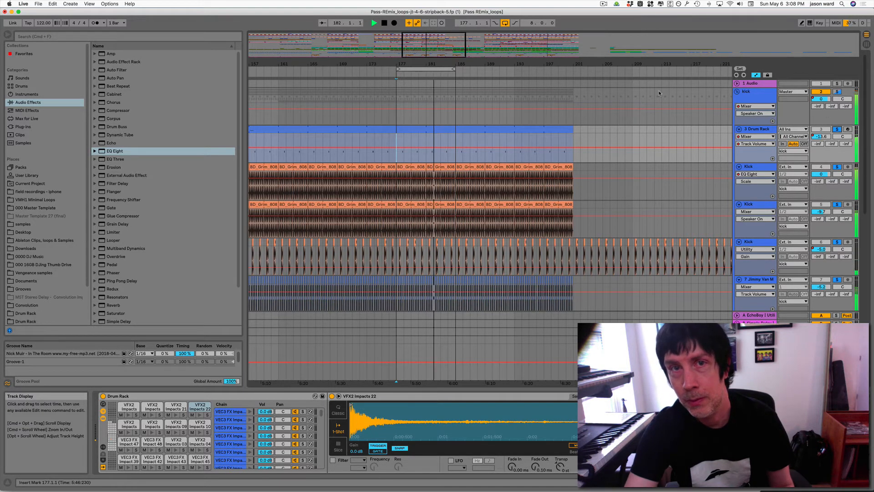
click(385, 23)
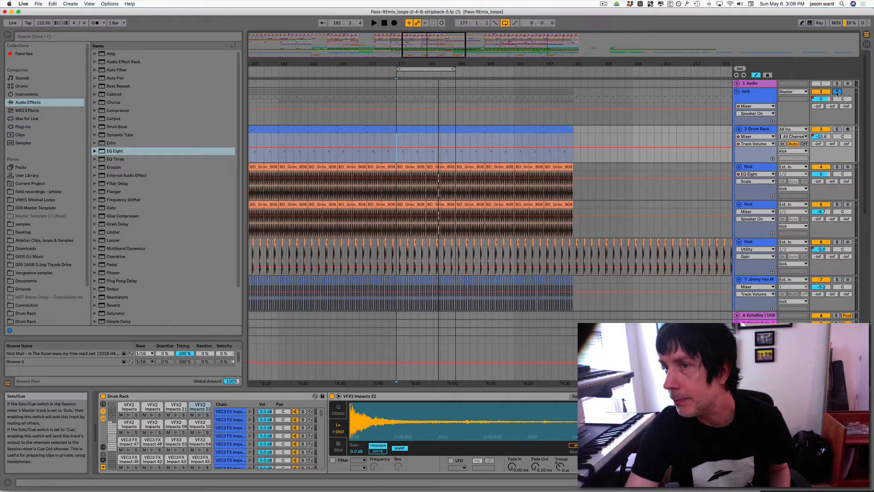
click(736, 92)
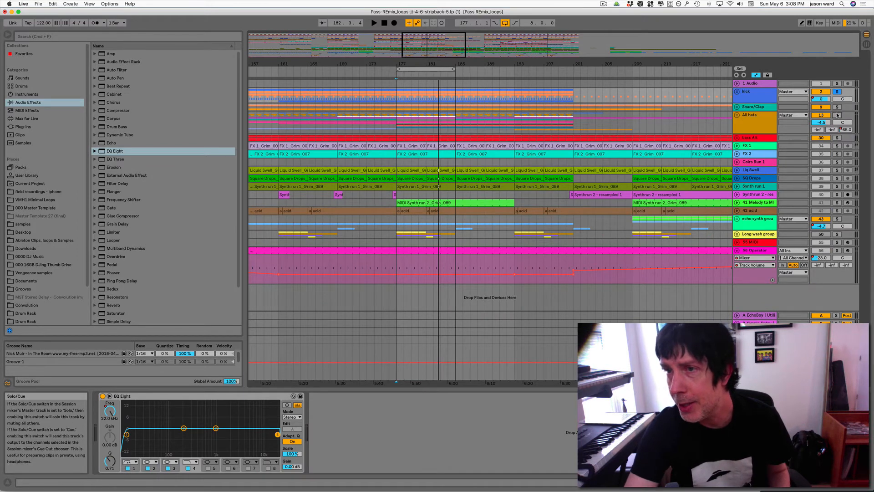
- Solo the All hats group, show its devices, and play it from bar 177
click(761, 124)
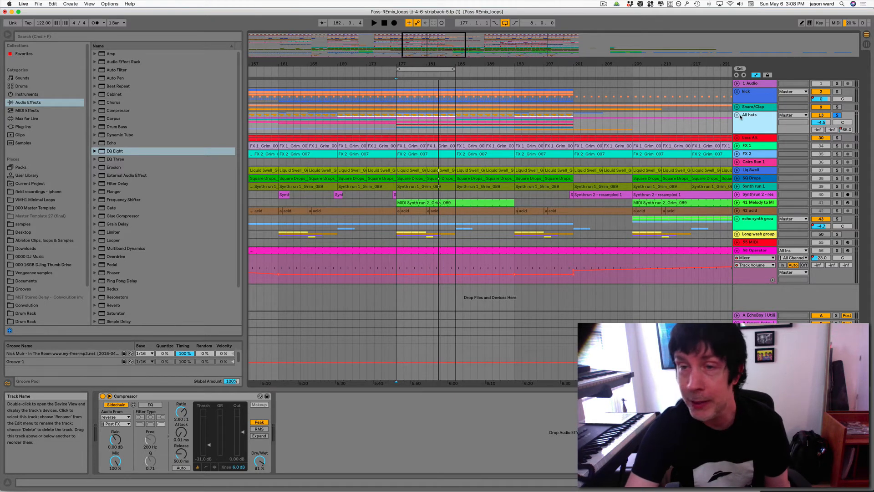
key(space)
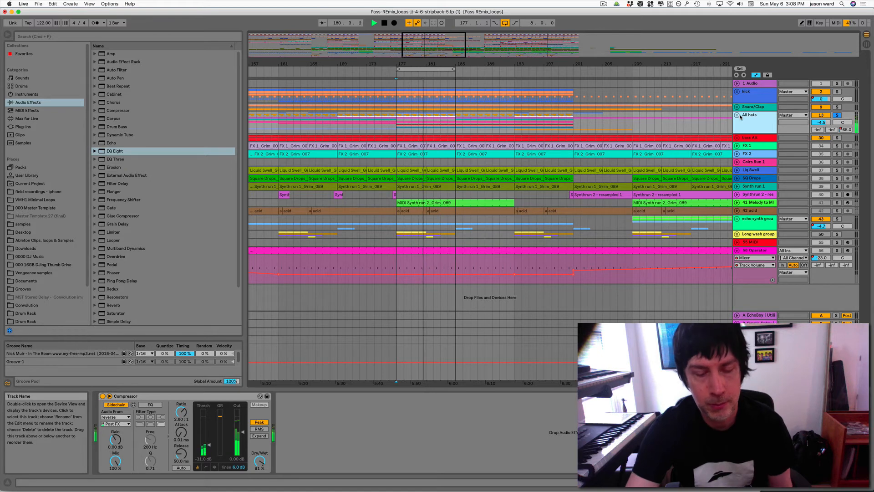
key(space)
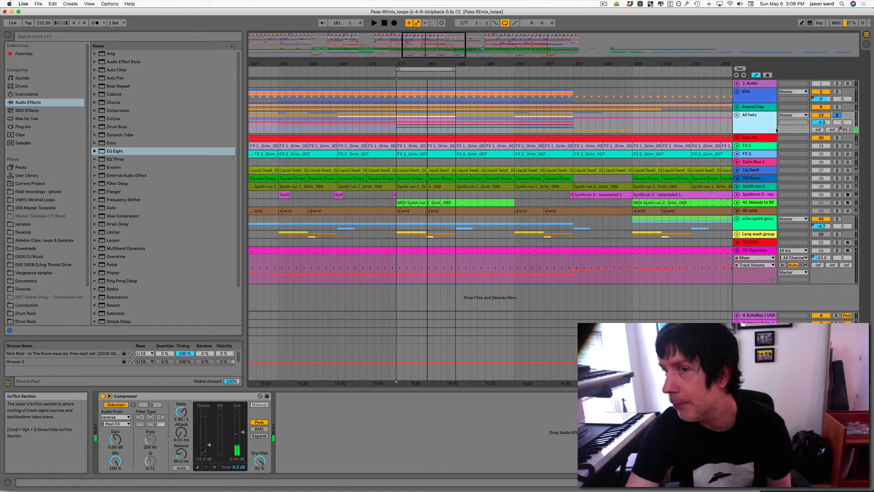
- Unfold the All hats group and its reverse subgroup, and play the reverse subgroup soloed
click(737, 116)
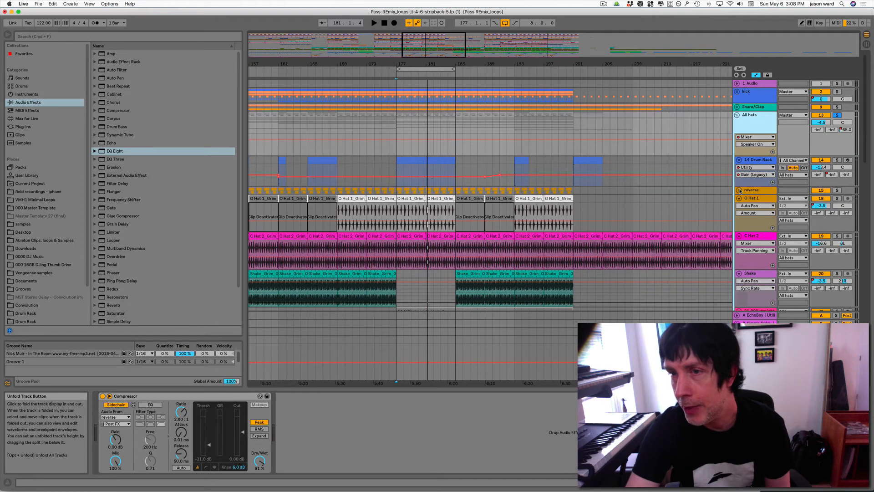
click(740, 190)
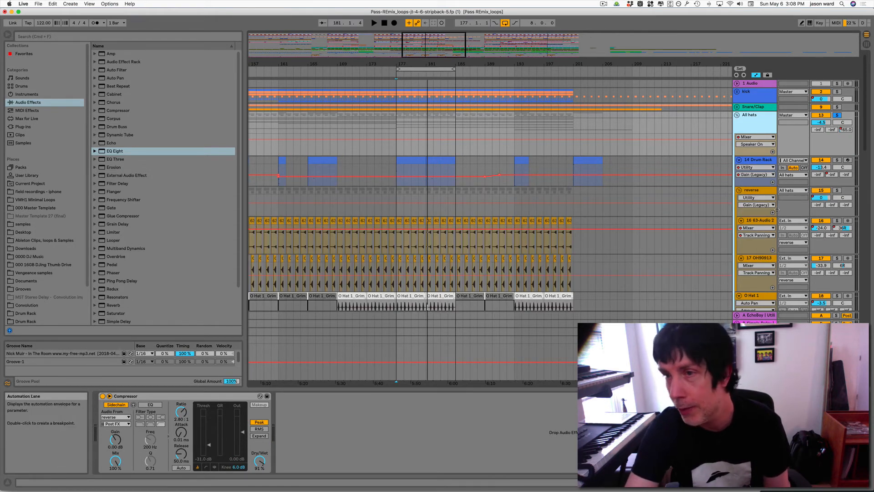
click(838, 191)
key(space)
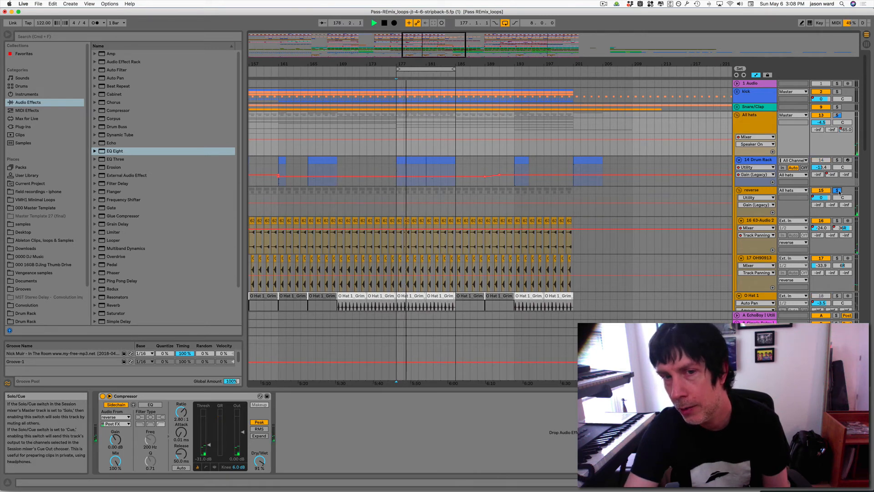
key(space)
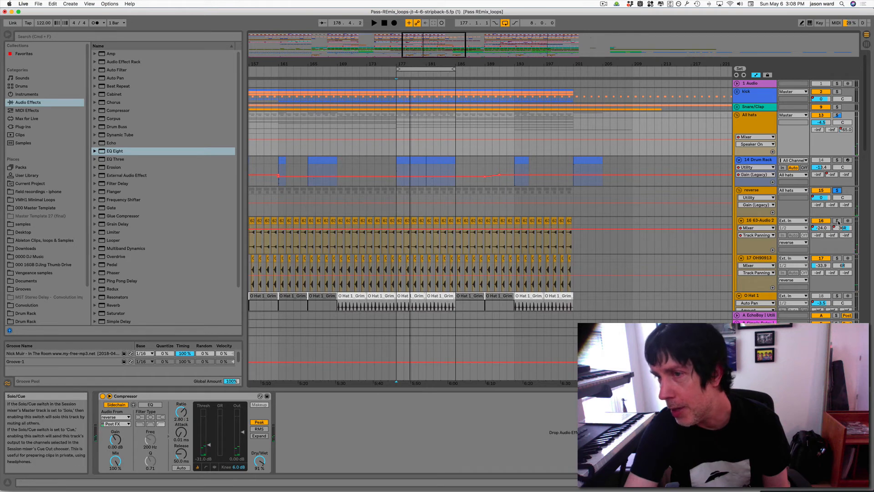
- Play tracks 16 and 17 of the reverse subgroup soloed one after the other, and clear the solo after stopping
key(space)
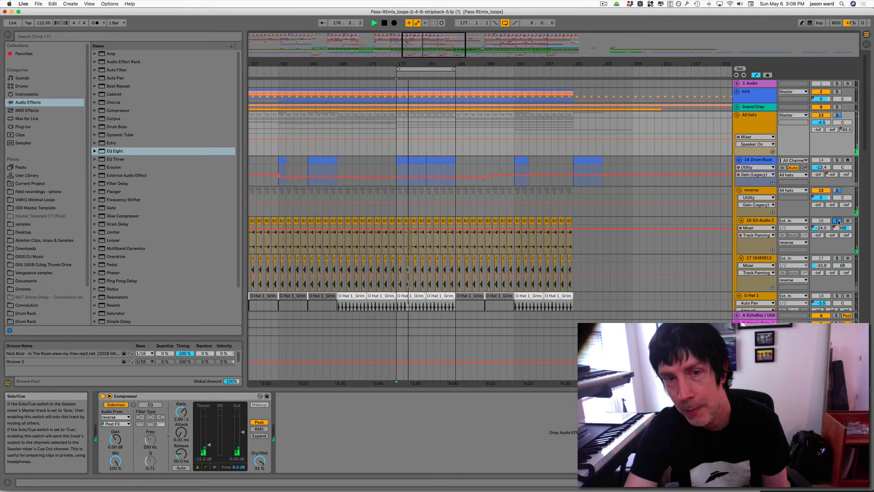
click(838, 258)
key(space)
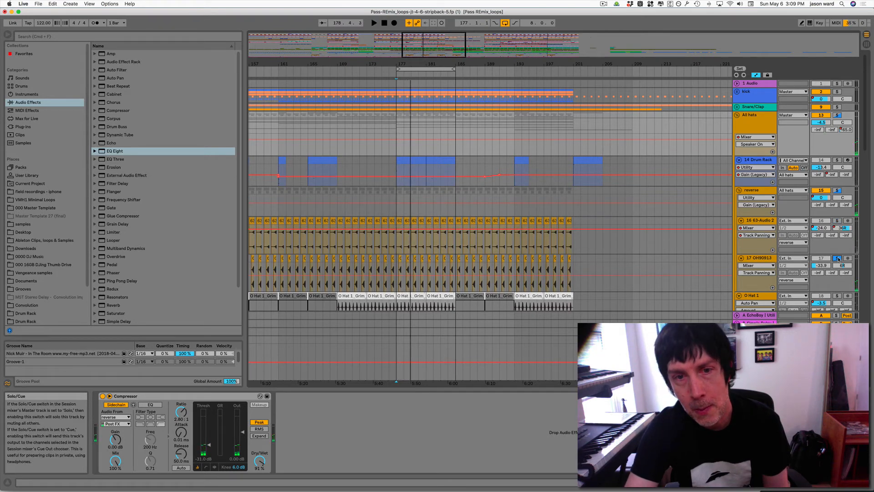
click(837, 190)
click(839, 191)
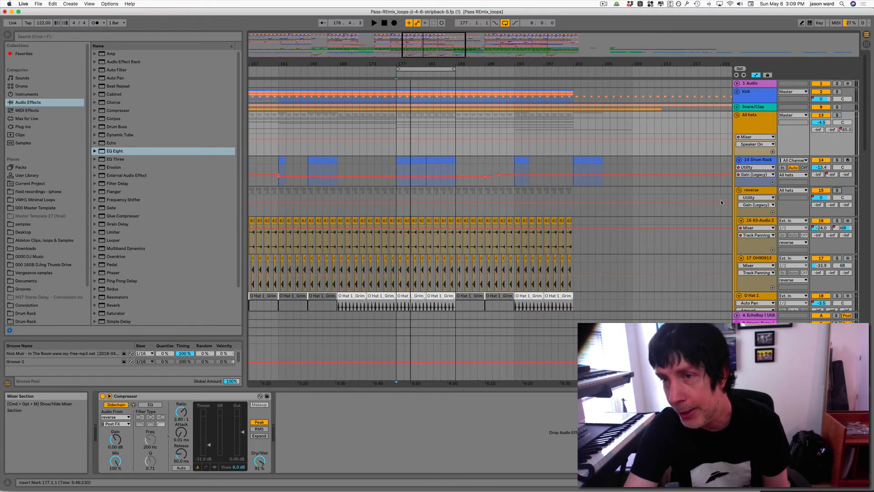
- Fold the reverse subgroup, play the O Hat 1 track soloed, and show its device chain
click(739, 191)
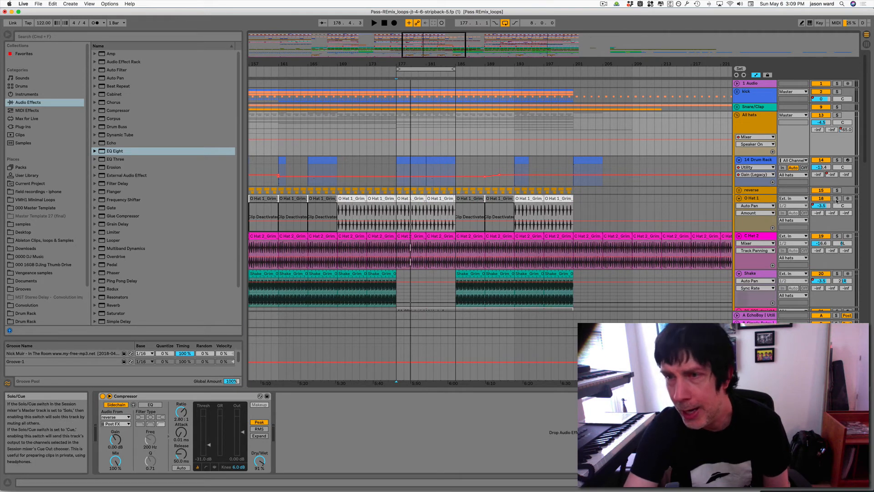
key(space)
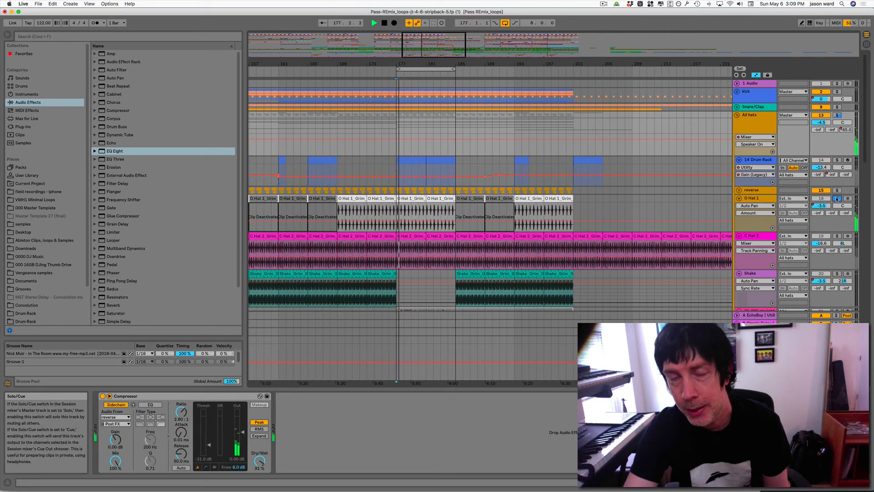
click(765, 200)
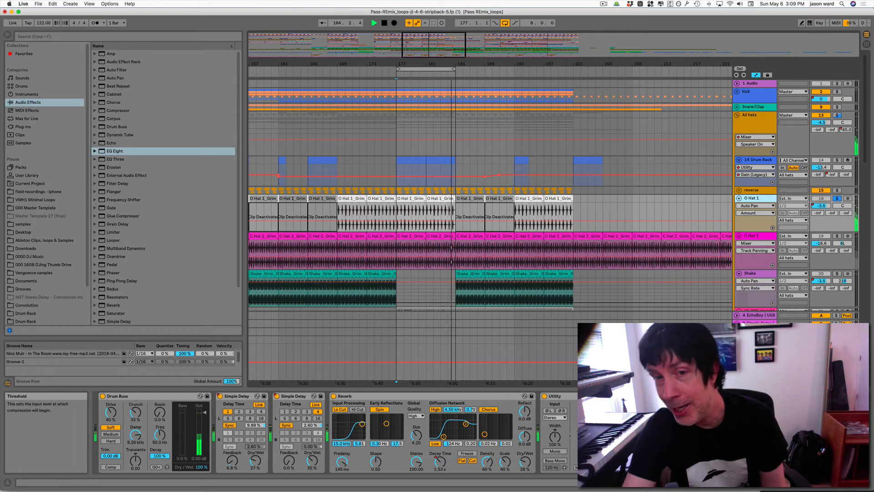
key(space)
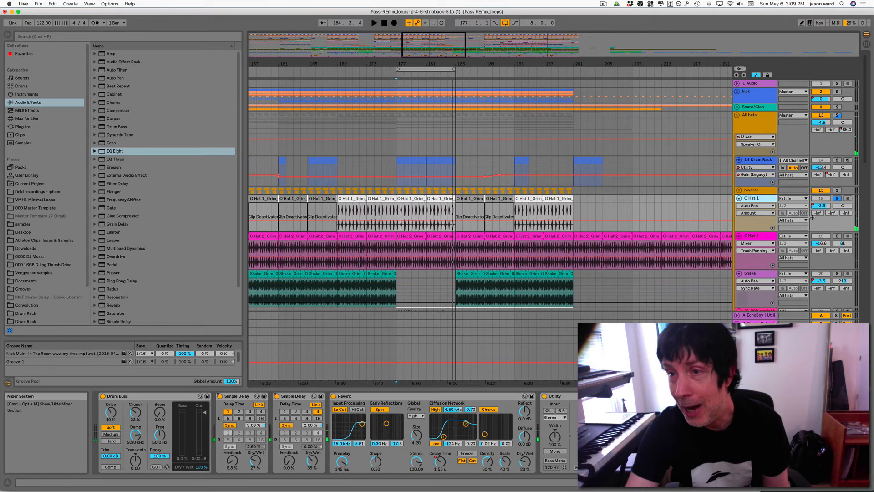
- Show the devices on the C Hat 2 track and play it soloed
click(762, 236)
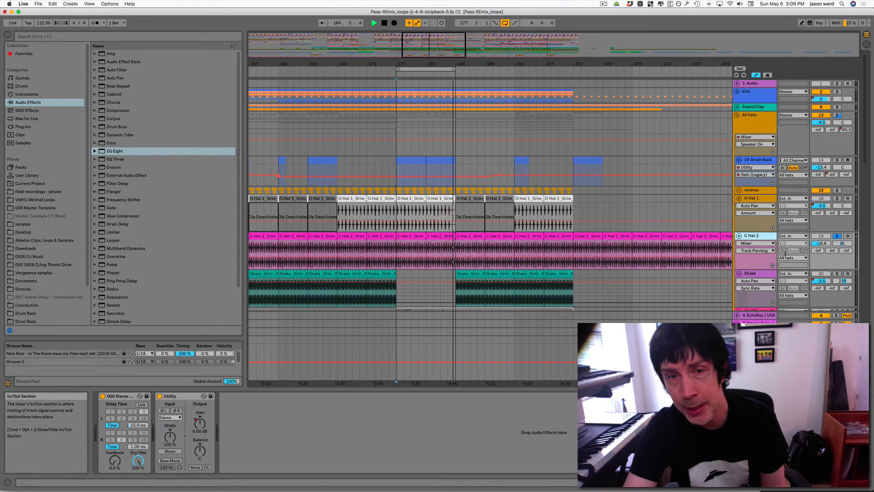
key(space)
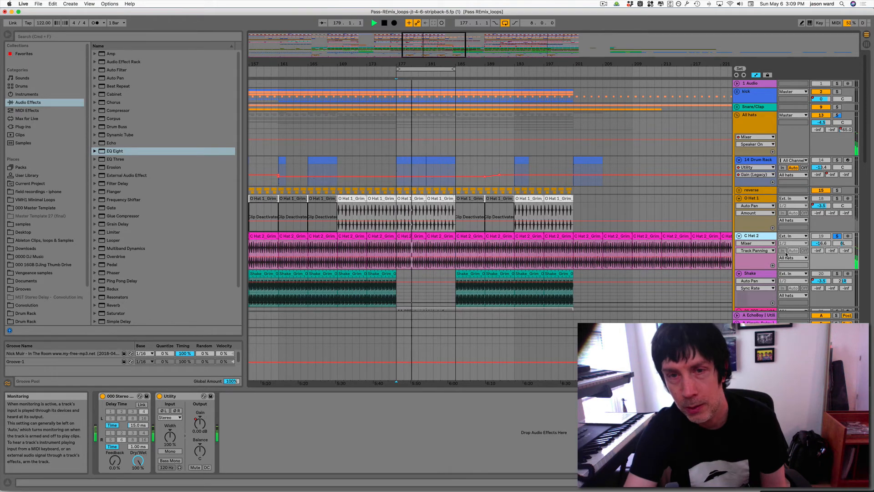
key(space)
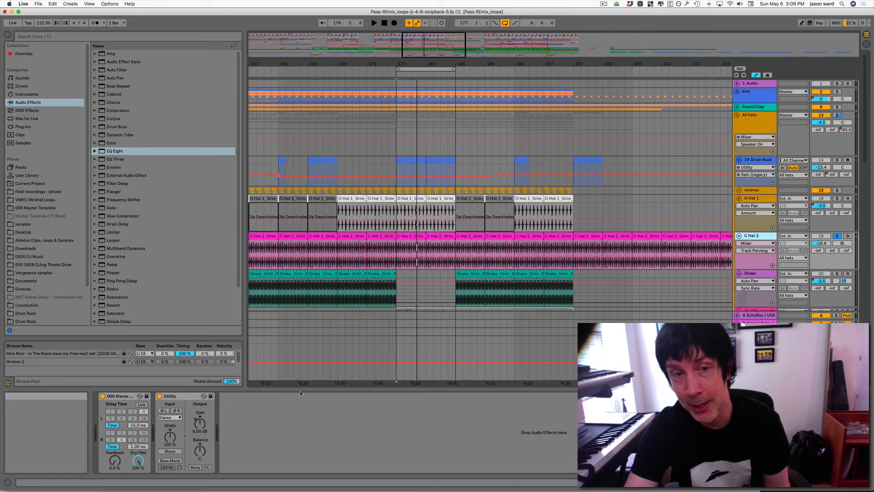
- Select the Shake clip at bar 185 and play the Shake track soloed from there
click(461, 277)
click(837, 273)
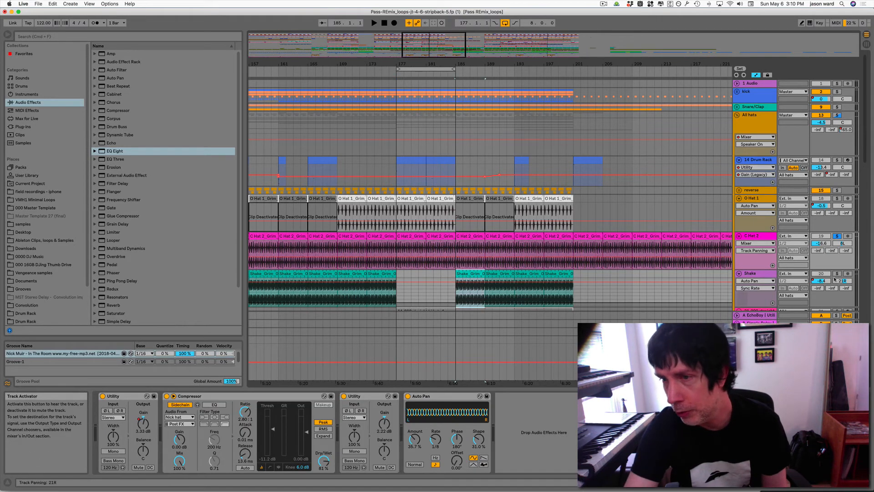
key(space)
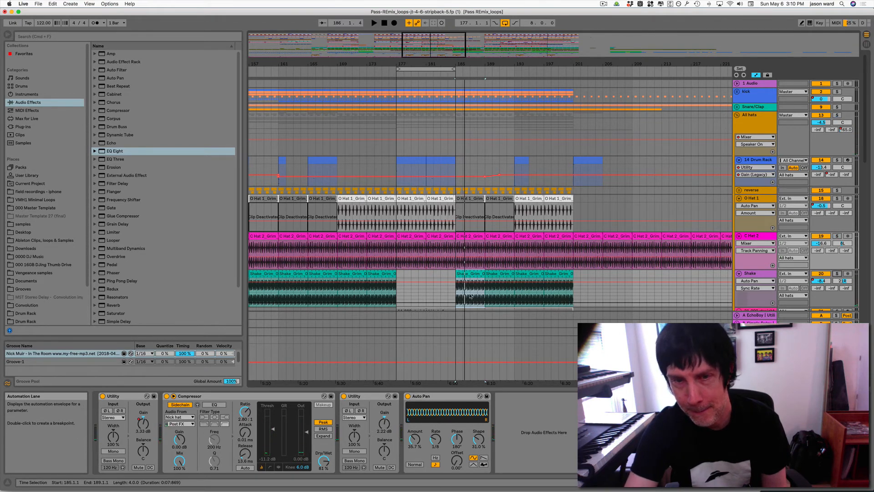
- Solo the Nick hat track and play it from bar 177
scroll(760, 267, down, 5)
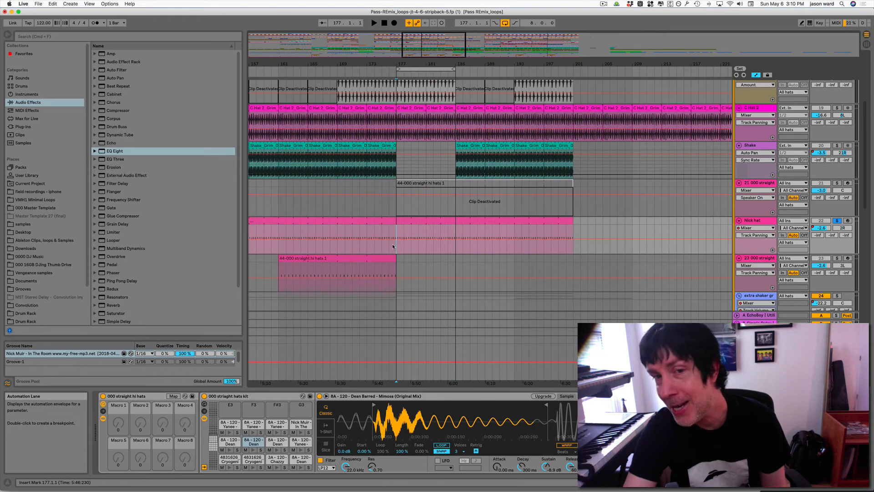
key(space)
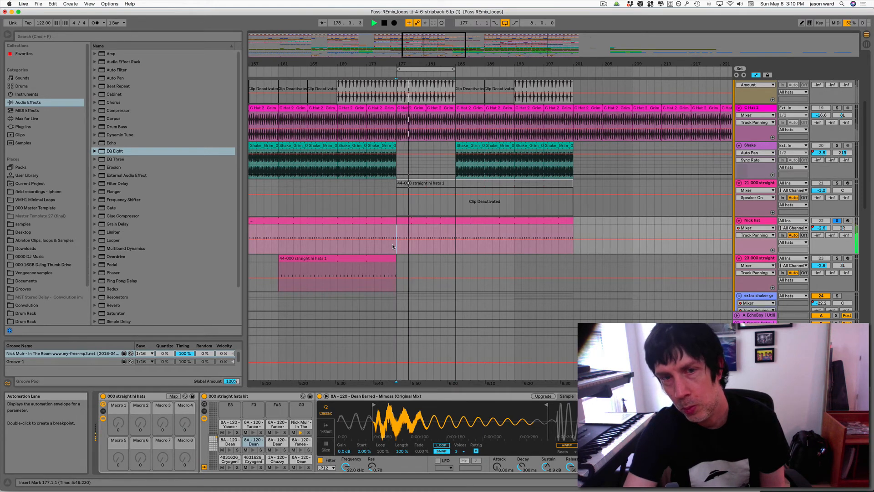
key(space)
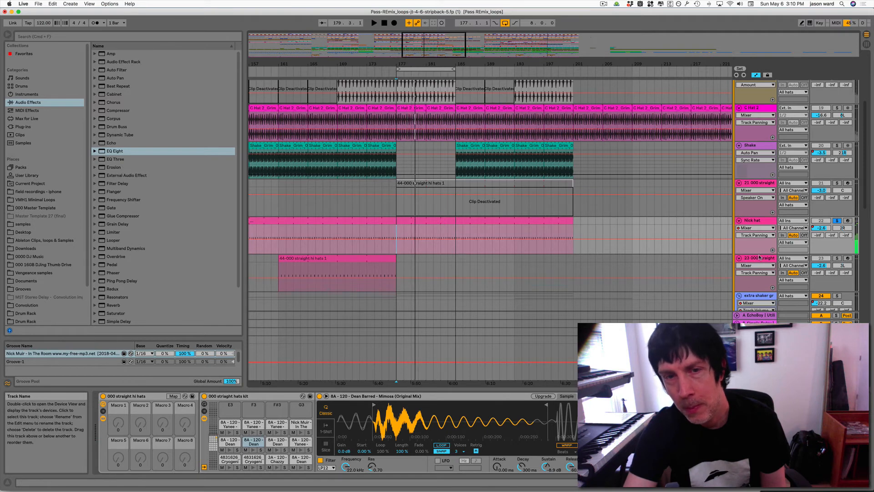
- Play track 25 and the Drum Rack track of the extra shaker group soloed one after the other
scroll(760, 257, down, 5)
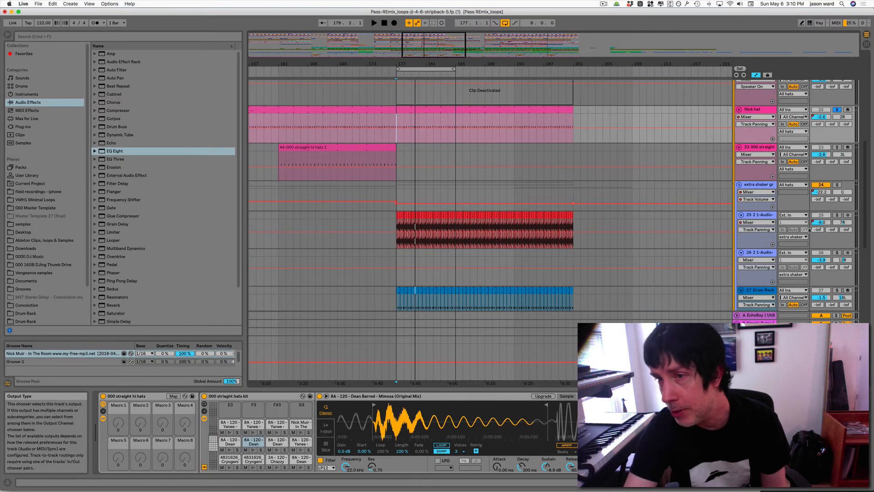
click(839, 215)
key(space)
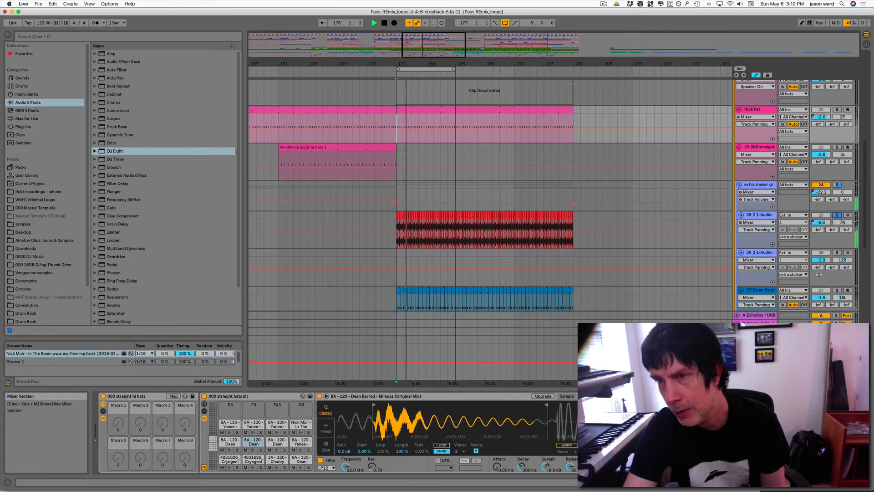
key(space)
click(837, 290)
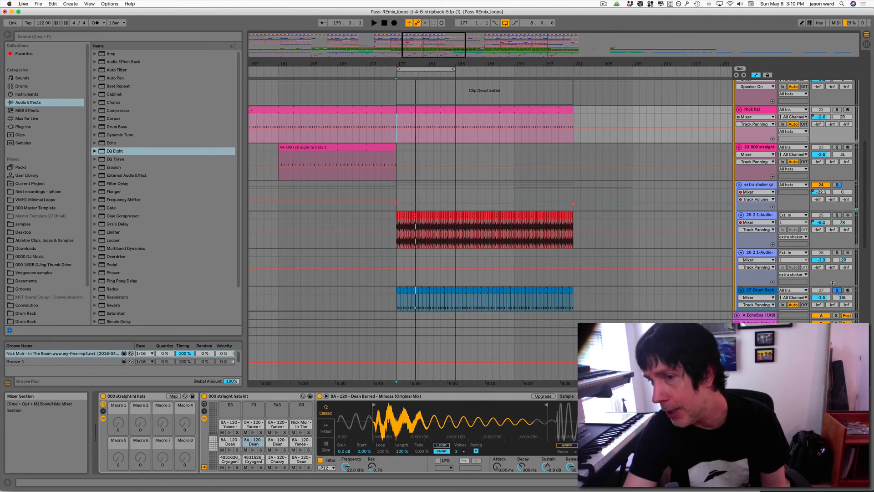
key(space)
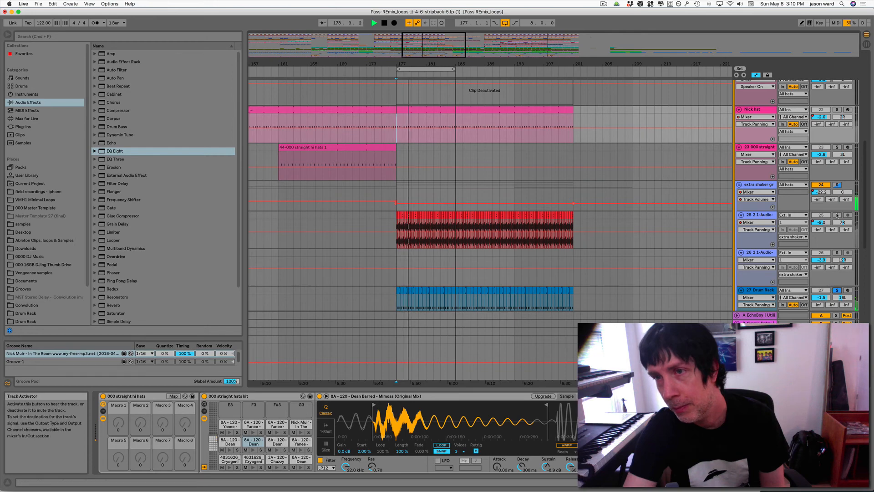
- Switch the solo back to the whole All hats group during playback
scroll(831, 218, up, 4)
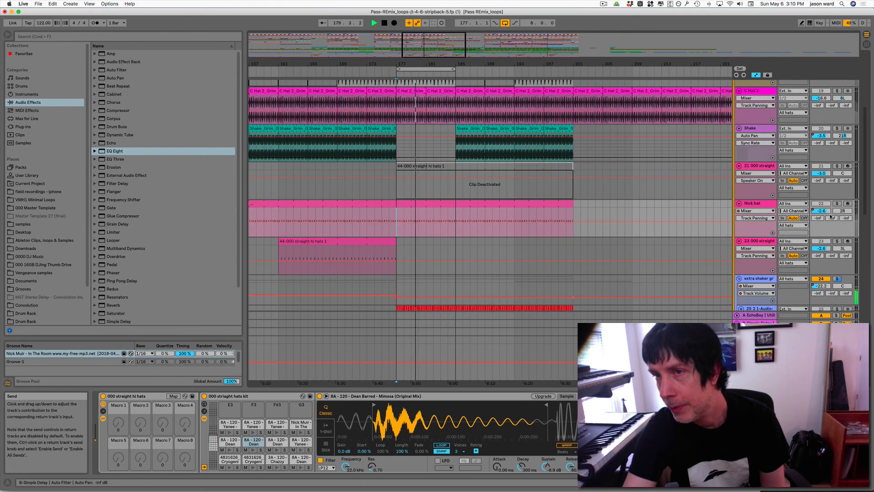
scroll(825, 219, up, 5)
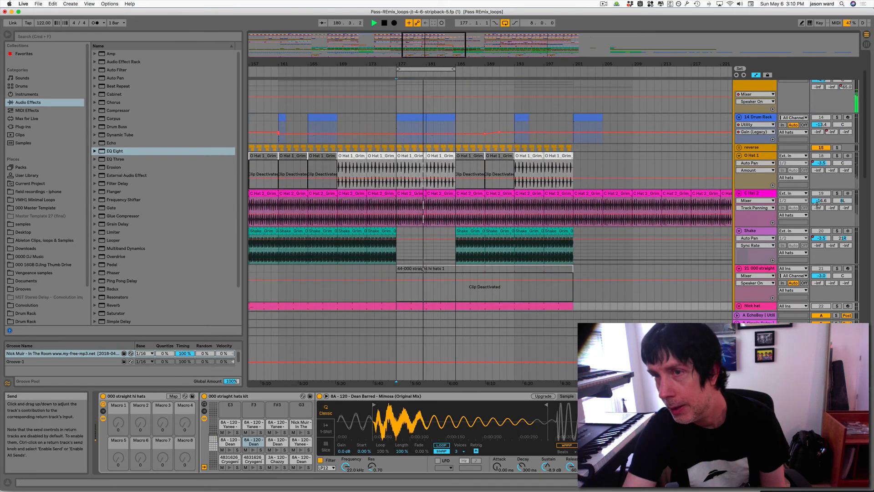
scroll(825, 191, up, 2)
click(837, 116)
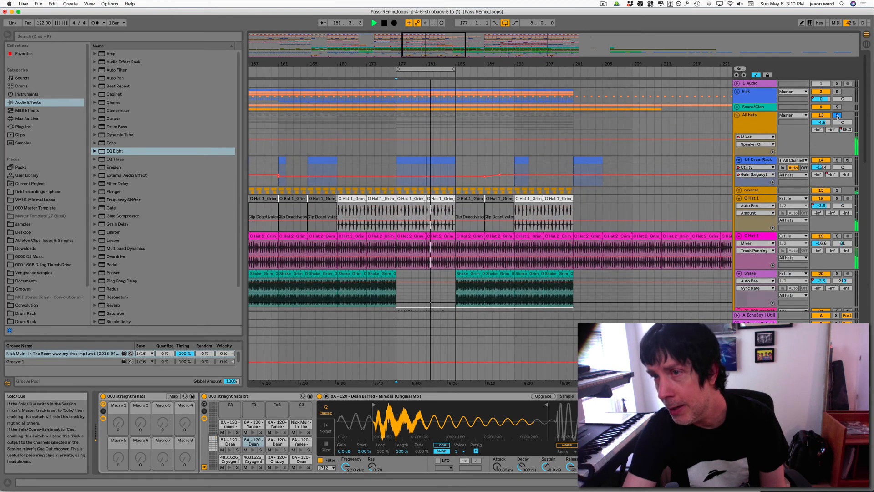